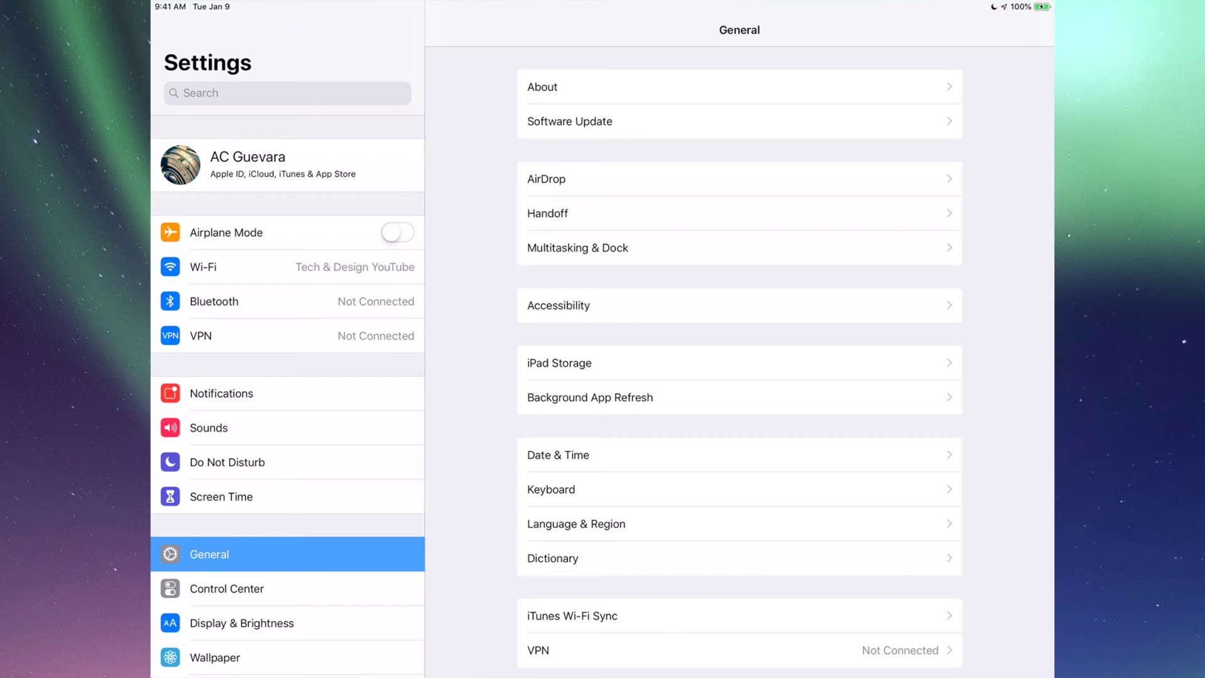
Select the Apple ID profile row to view iCloud, App Store and sharing options
{"action": "left_click", "coordinate": [288, 165]}
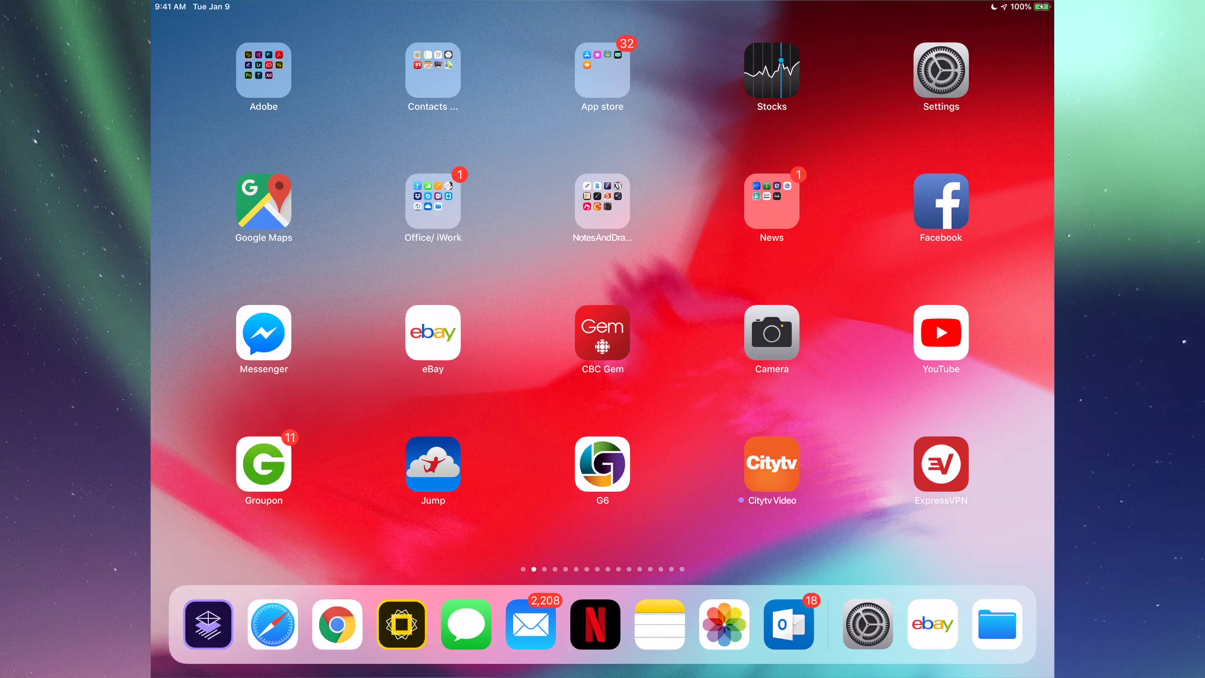
{"action": "left_click", "coordinate": [432, 201]}
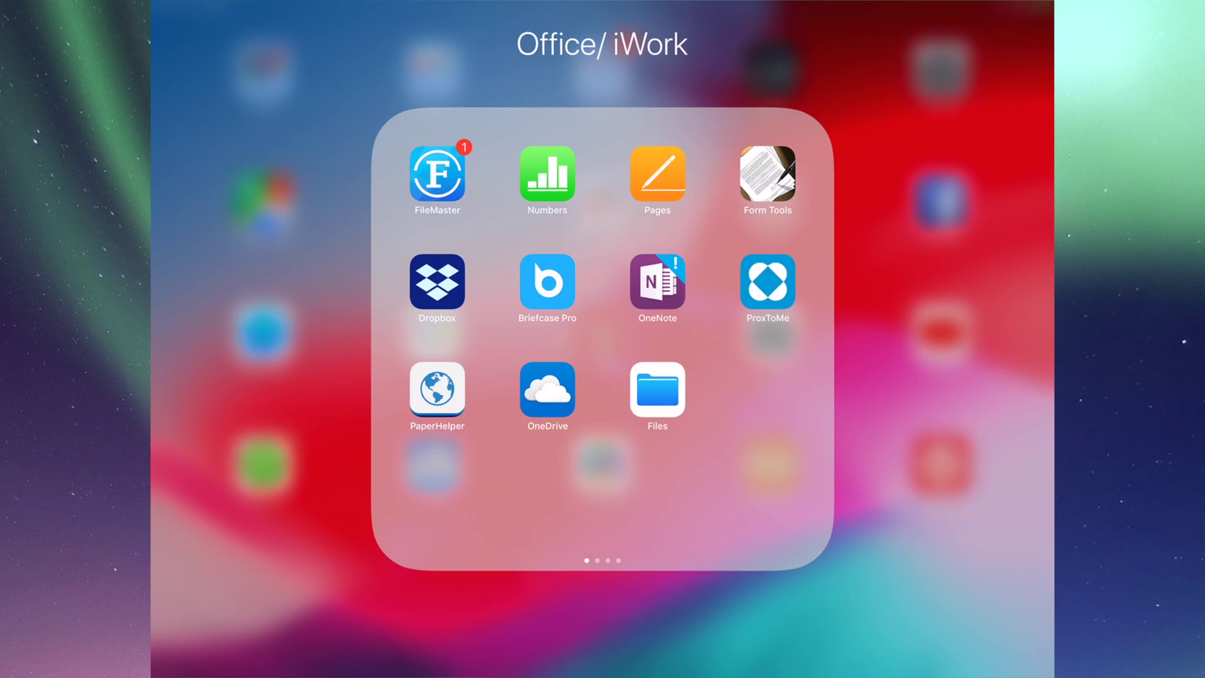
{"action": "mouse_move", "coordinate": [657, 390]}
{"action": "left_mouse_down"}
{"action": "mouse_move", "coordinate": [670, 338]}
{"action": "mouse_move", "coordinate": [638, 344]}
{"action": "mouse_move", "coordinate": [632, 388]}
{"action": "mouse_move", "coordinate": [657, 391]}
{"action": "left_mouse_up"}
{"action": "left_click", "coordinate": [942, 376]}
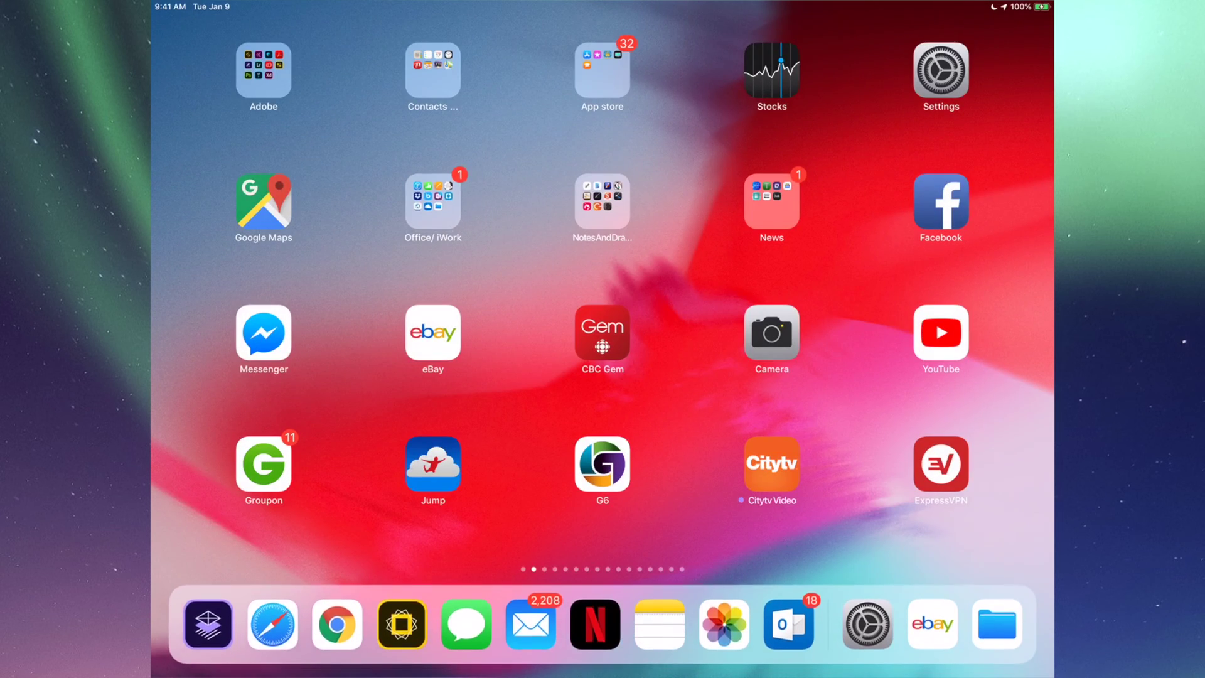